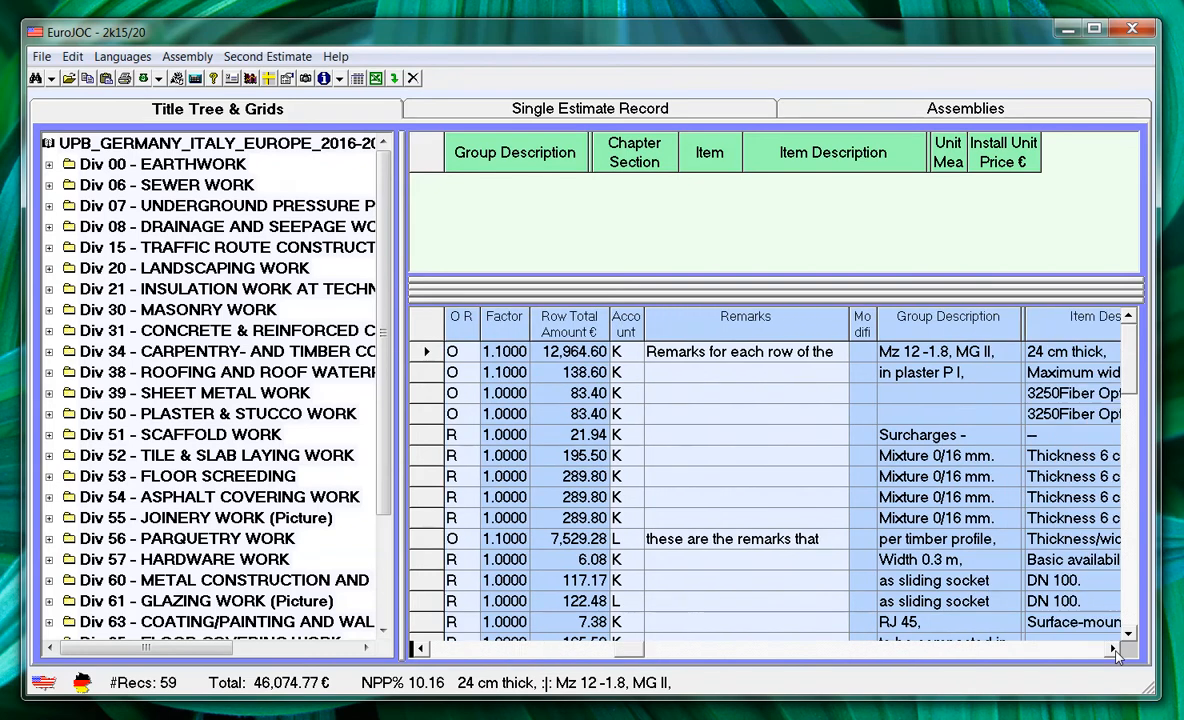
Step: Review the Location, User Defined 1 and User Defined 2 columns of the estimate grid, then return to its first columns
{"action": "left_click", "coordinate": [1113, 650]}
{"action": "left_click", "coordinate": [1113, 650]}
{"action": "left_click", "coordinate": [1113, 650]}
{"action": "left_click", "coordinate": [1113, 650]}
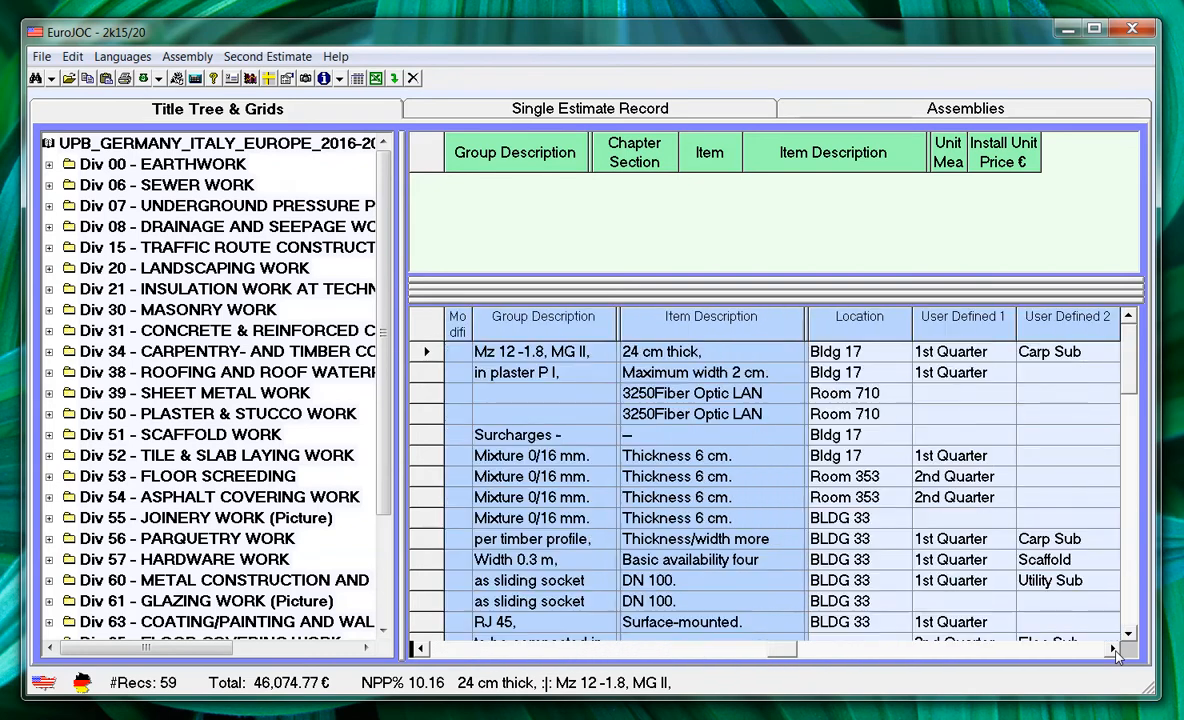
{"action": "left_click", "coordinate": [1113, 650]}
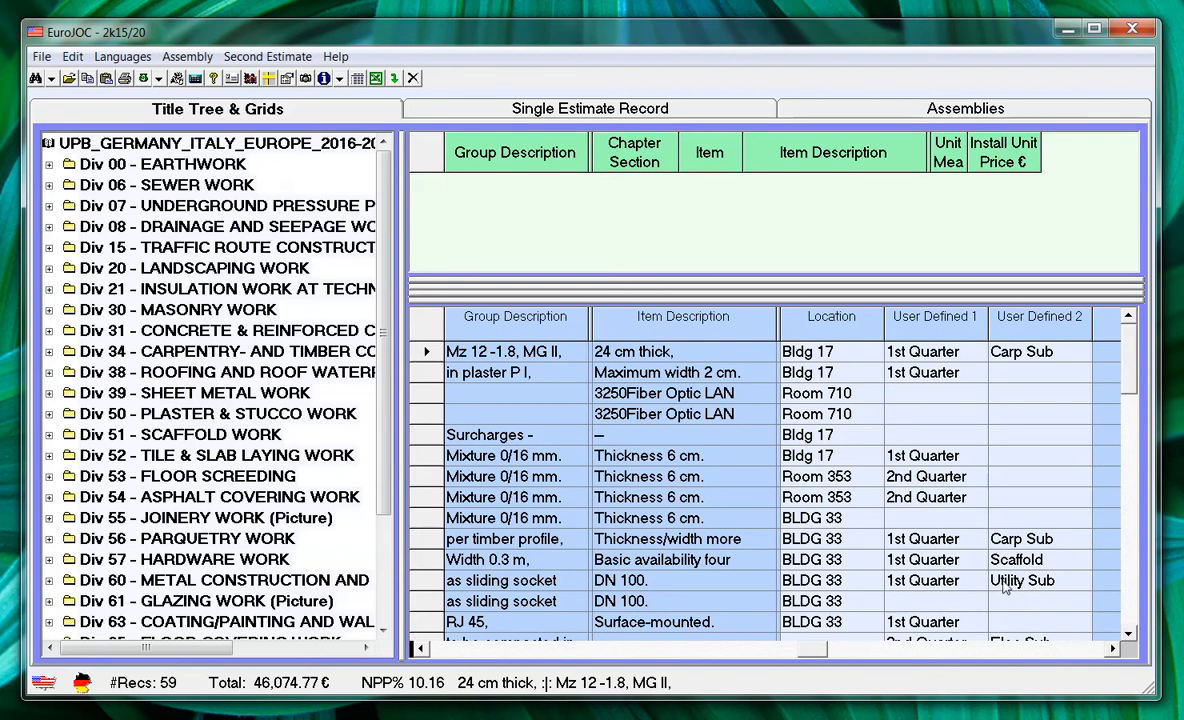
{"action": "left_click", "coordinate": [952, 586]}
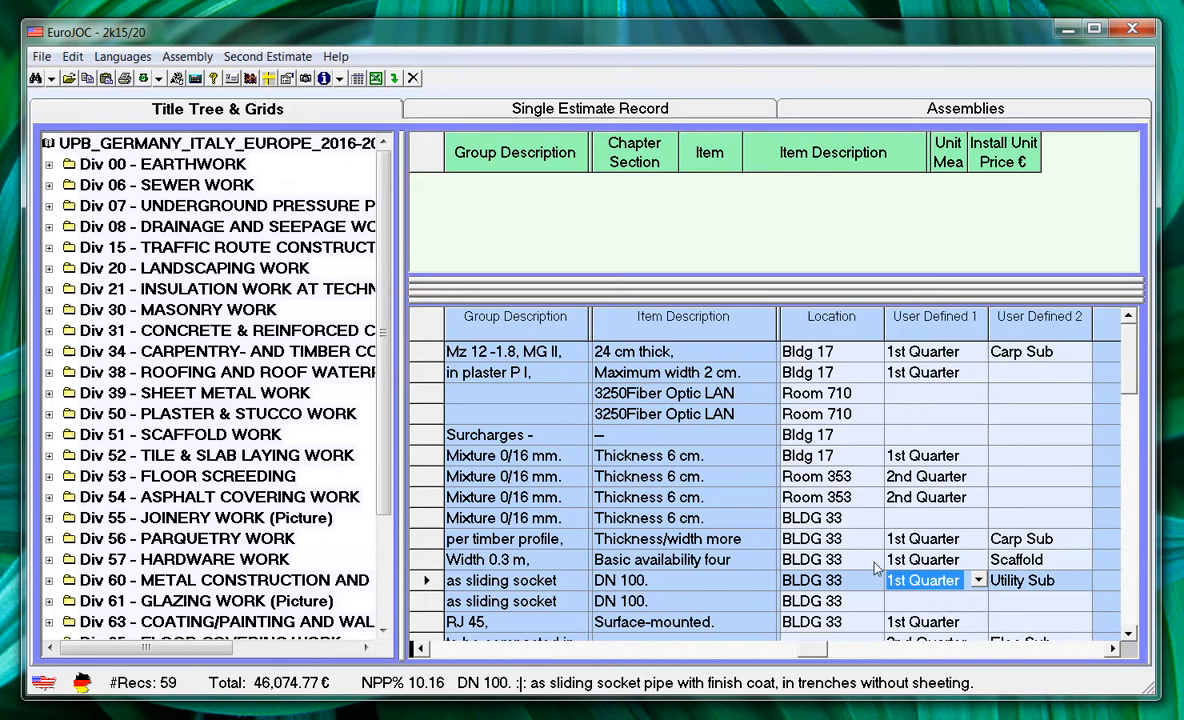
{"action": "left_click", "coordinate": [424, 650]}
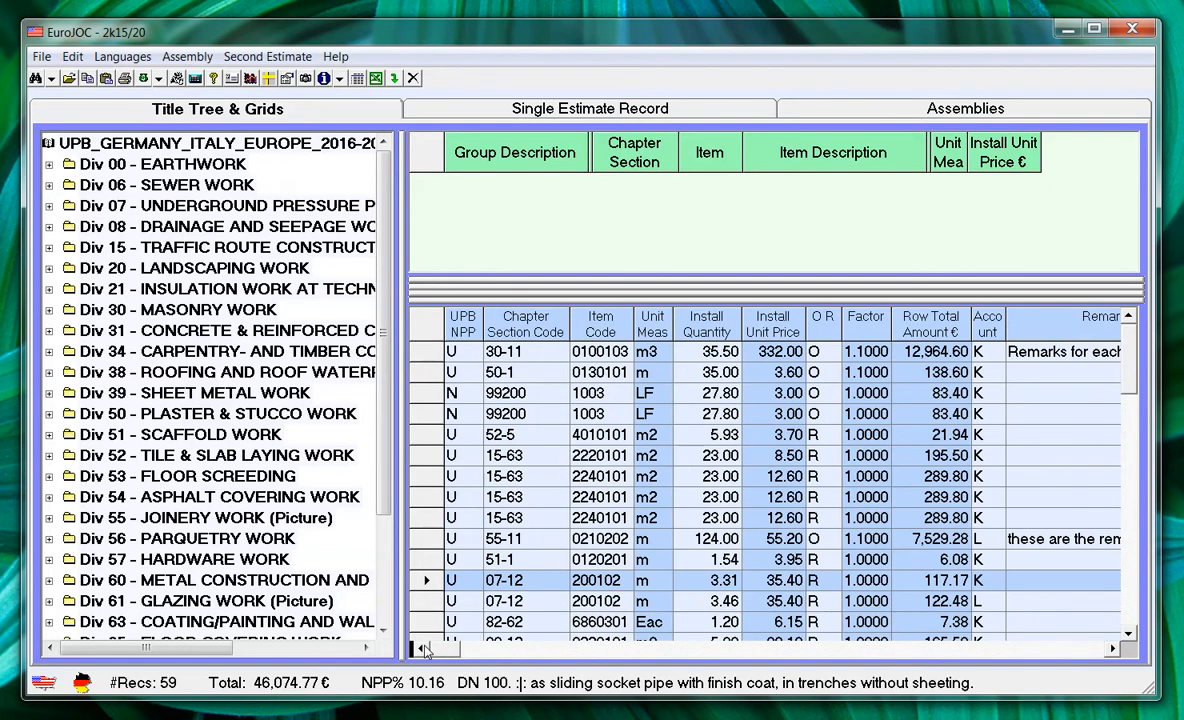
Step: Search the estimate for records whose Location field is "Bldg 17"
{"action": "left_click", "coordinate": [697, 441]}
{"action": "right_click", "coordinate": [697, 441]}
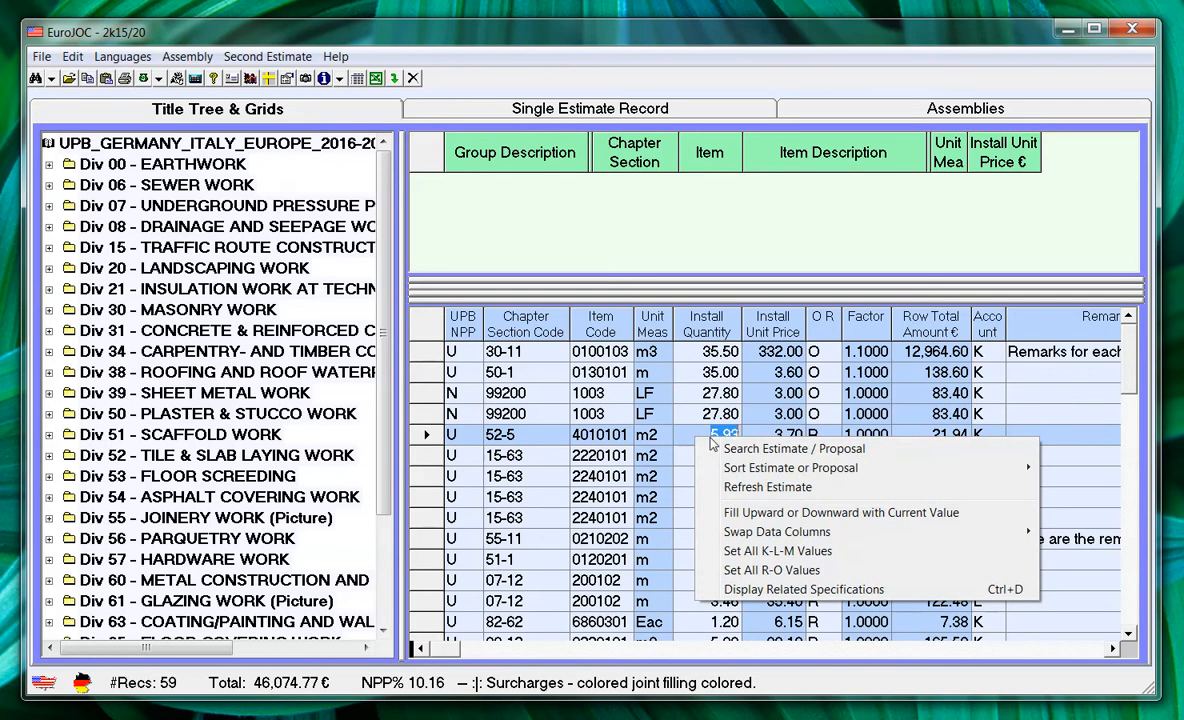
{"action": "left_click", "coordinate": [770, 451]}
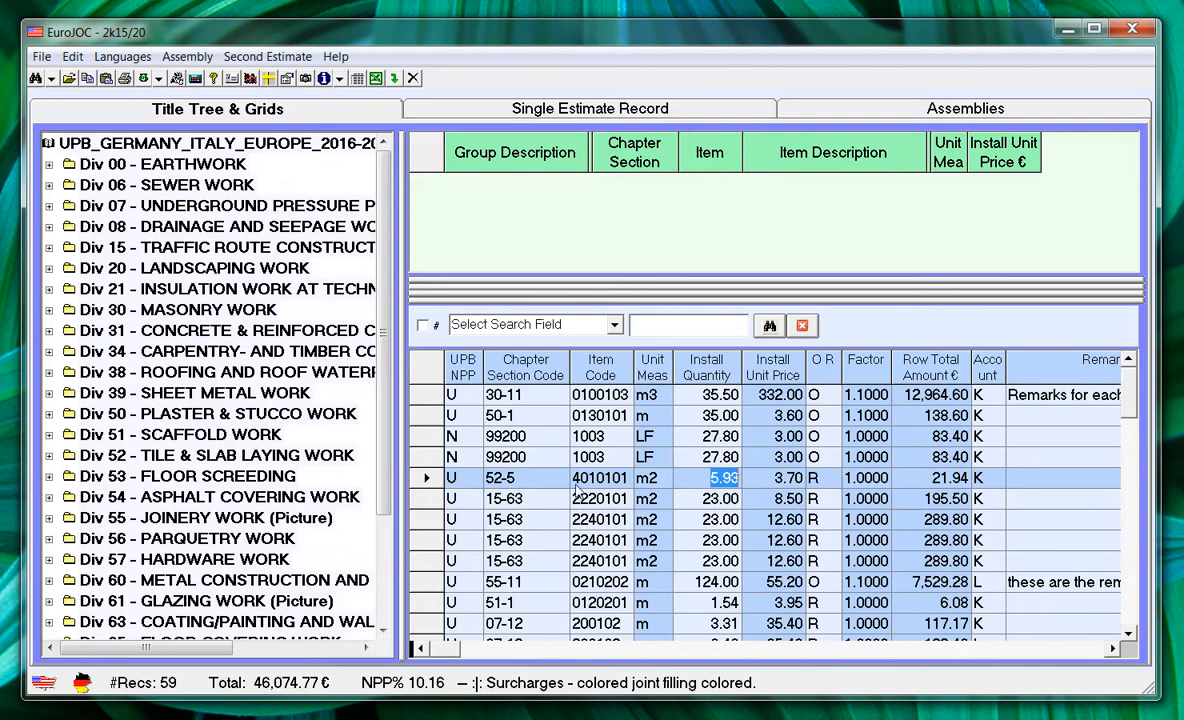
{"action": "left_click", "coordinate": [614, 326]}
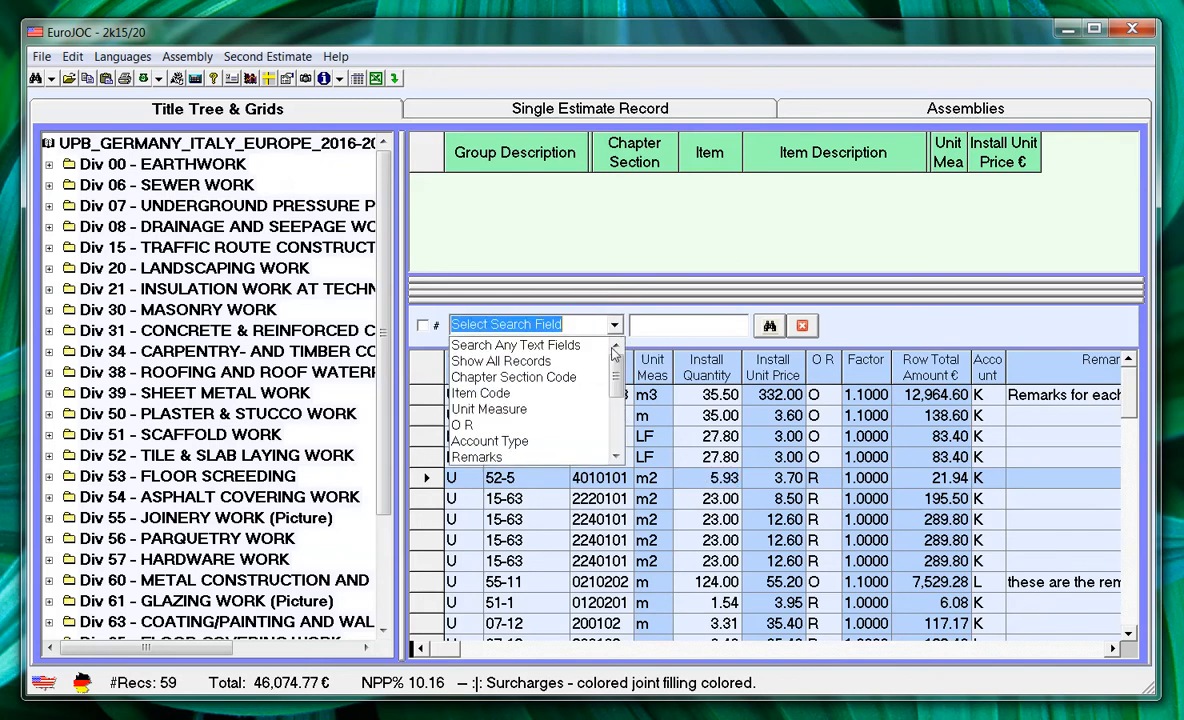
{"action": "left_click_drag", "start_coordinate": [620, 375], "coordinate": [622, 410]}
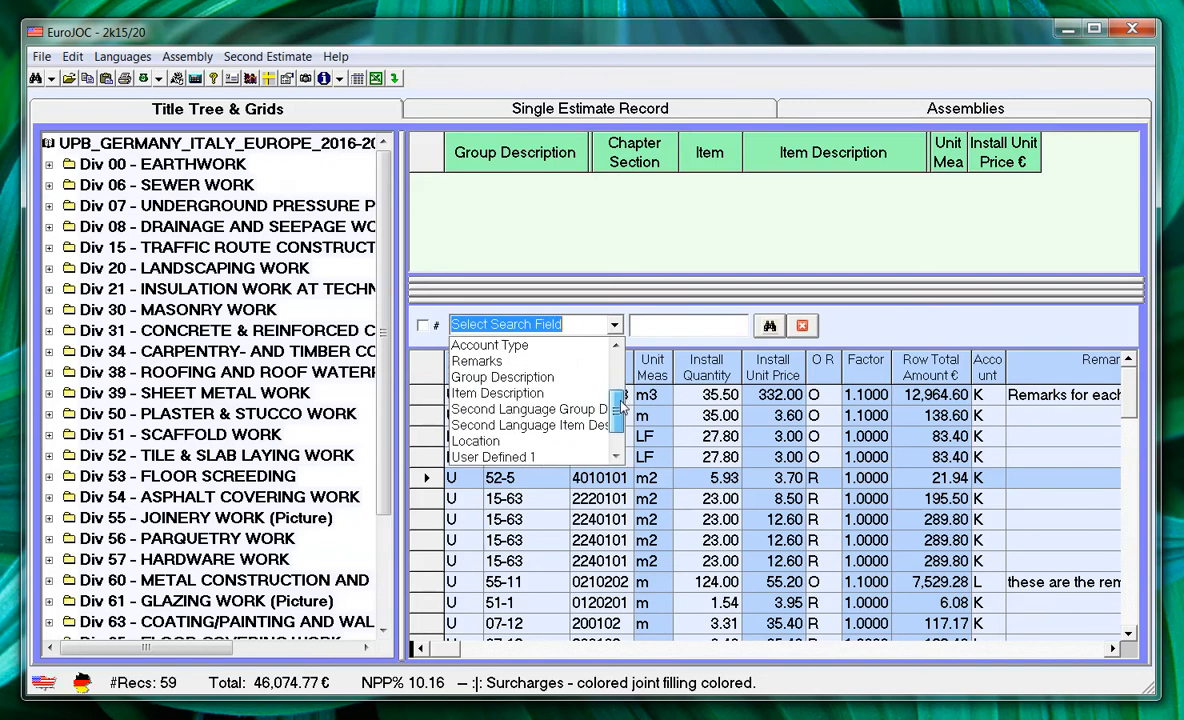
{"action": "left_click", "coordinate": [540, 443]}
{"action": "left_click_drag", "start_coordinate": [1113, 649], "coordinate": [1113, 649]}
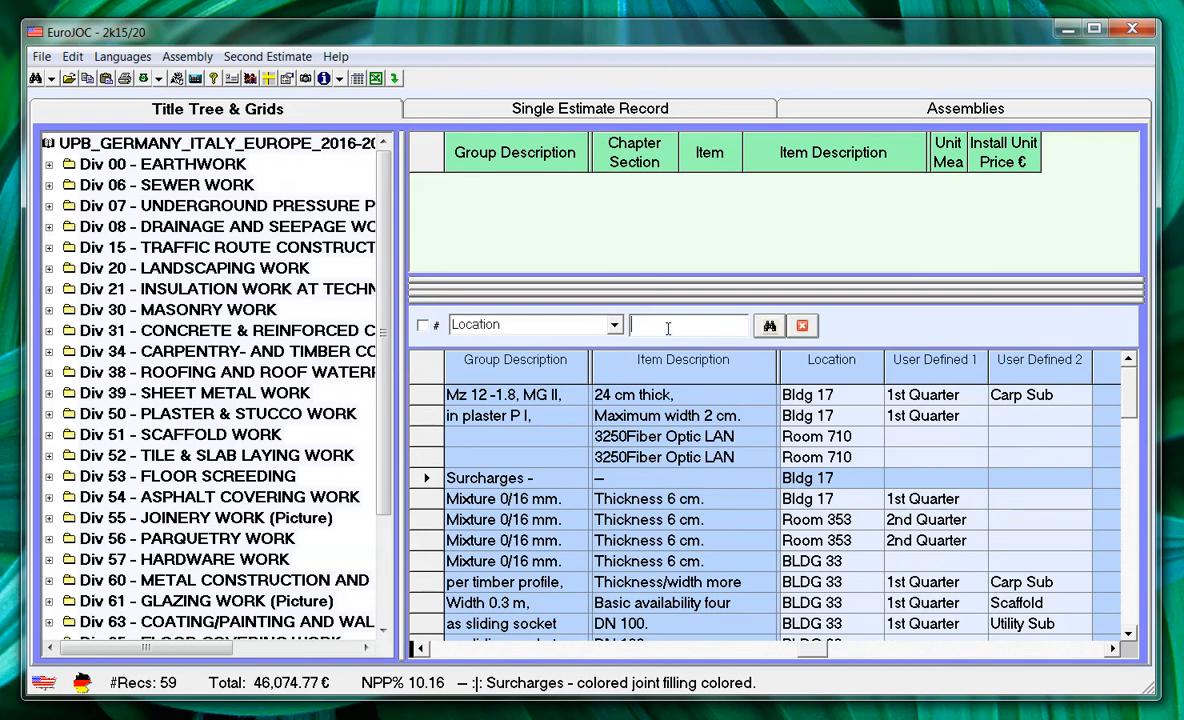
{"action": "type", "text": "Bldg 17"}
{"action": "left_click", "coordinate": [770, 327]}
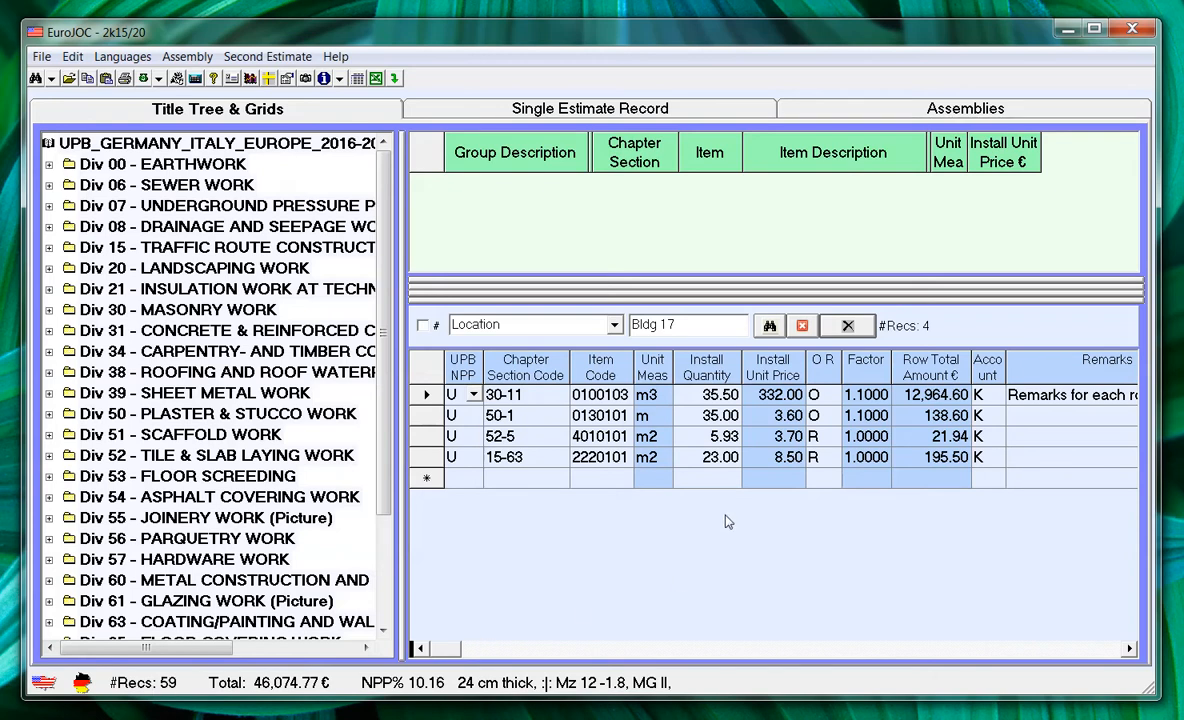
Step: Look through the full list of fields available for searching the estimate
{"action": "left_click", "coordinate": [566, 326]}
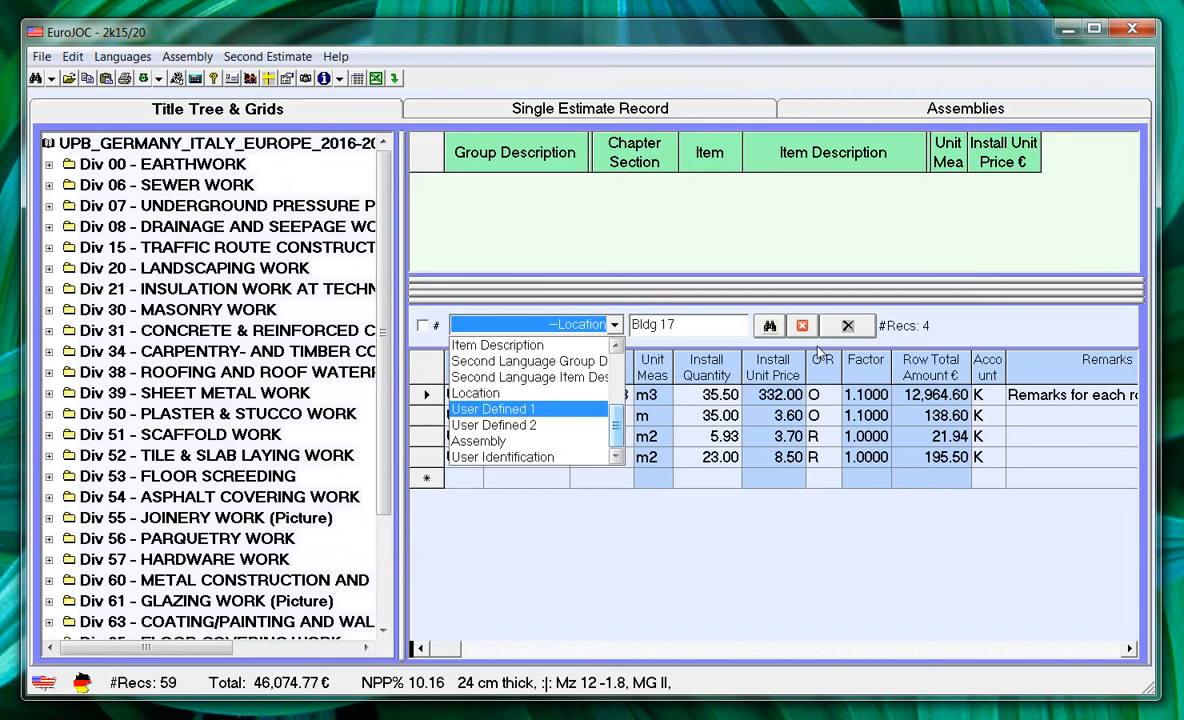
{"action": "left_click_drag", "start_coordinate": [613, 434], "coordinate": [615, 372]}
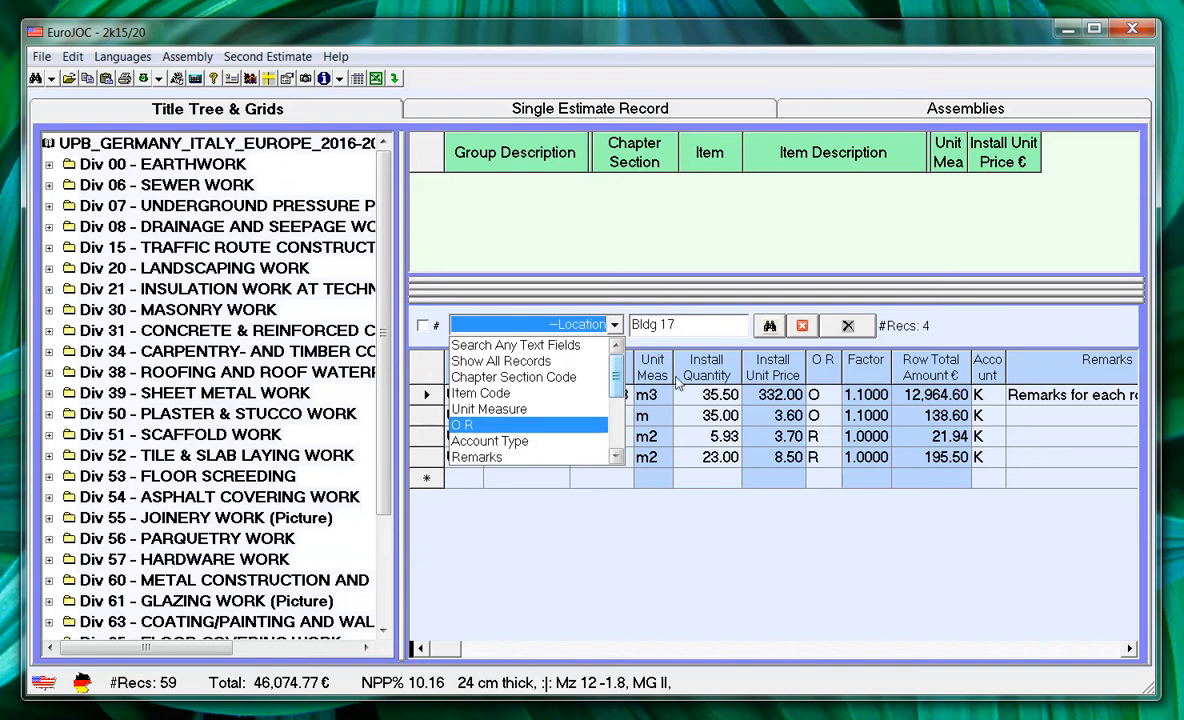
{"action": "left_click_drag", "start_coordinate": [614, 383], "coordinate": [622, 428]}
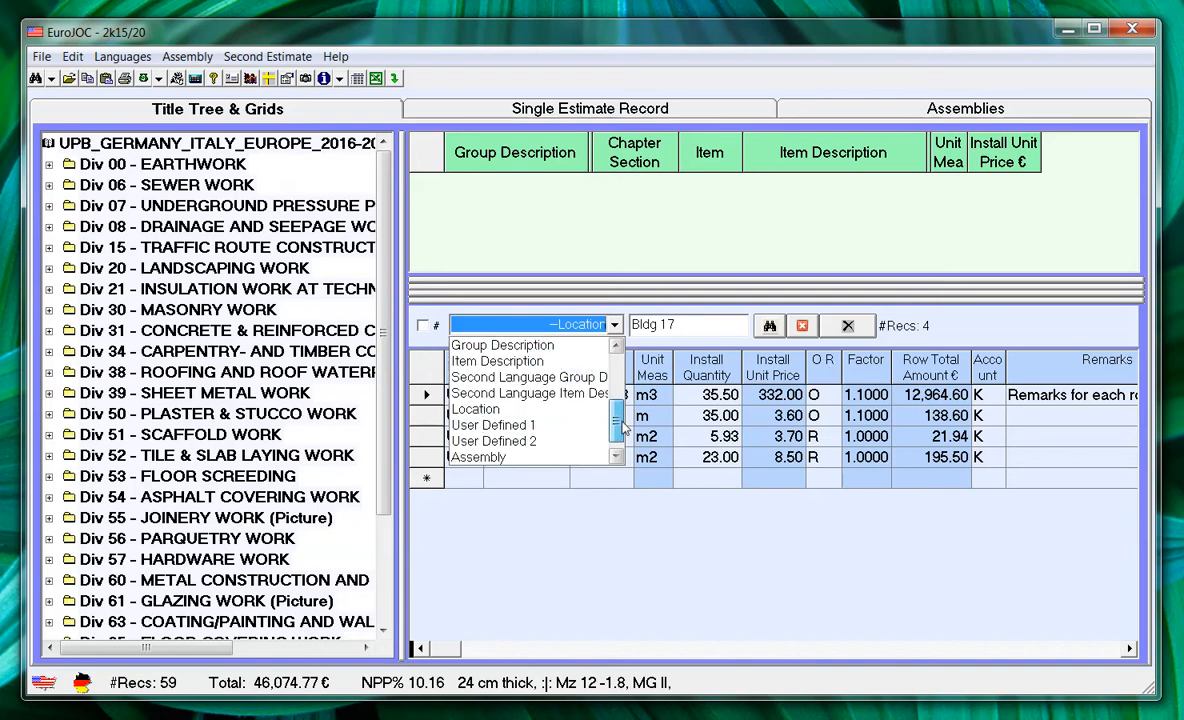
Step: Rerun the Location search for "Bldg 17" and permanently delete all records it shows
{"action": "left_click", "coordinate": [565, 410]}
{"action": "left_click", "coordinate": [769, 326]}
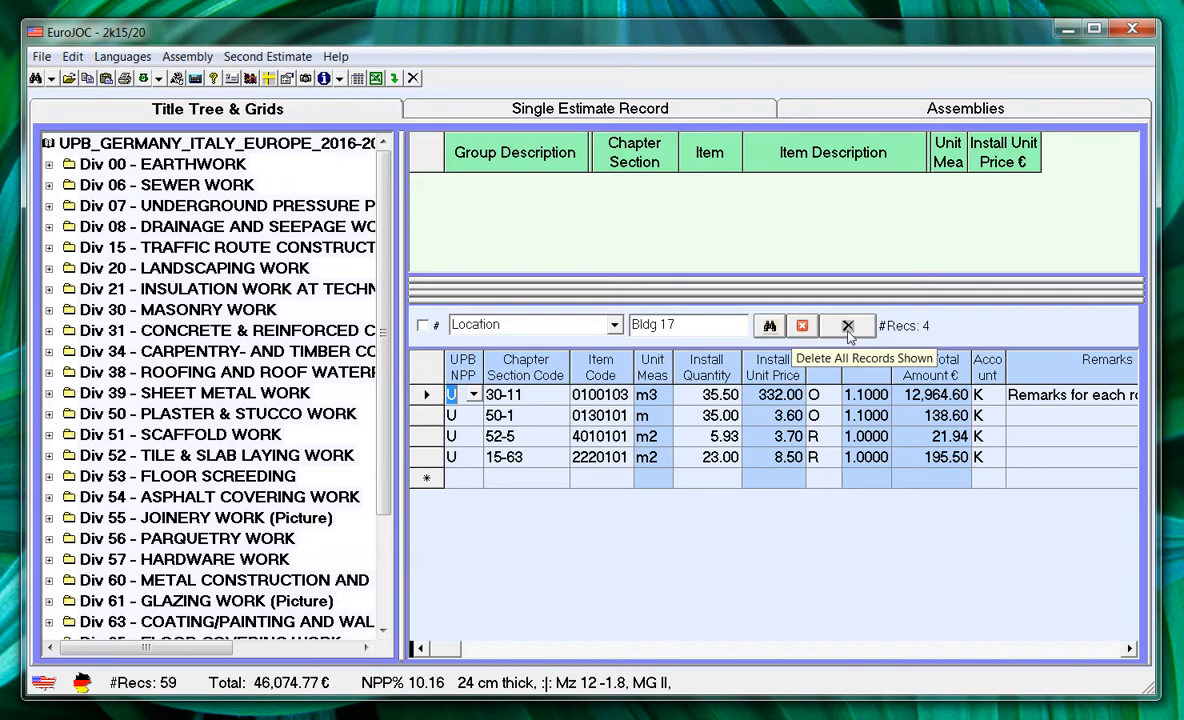
{"action": "left_click", "coordinate": [847, 328]}
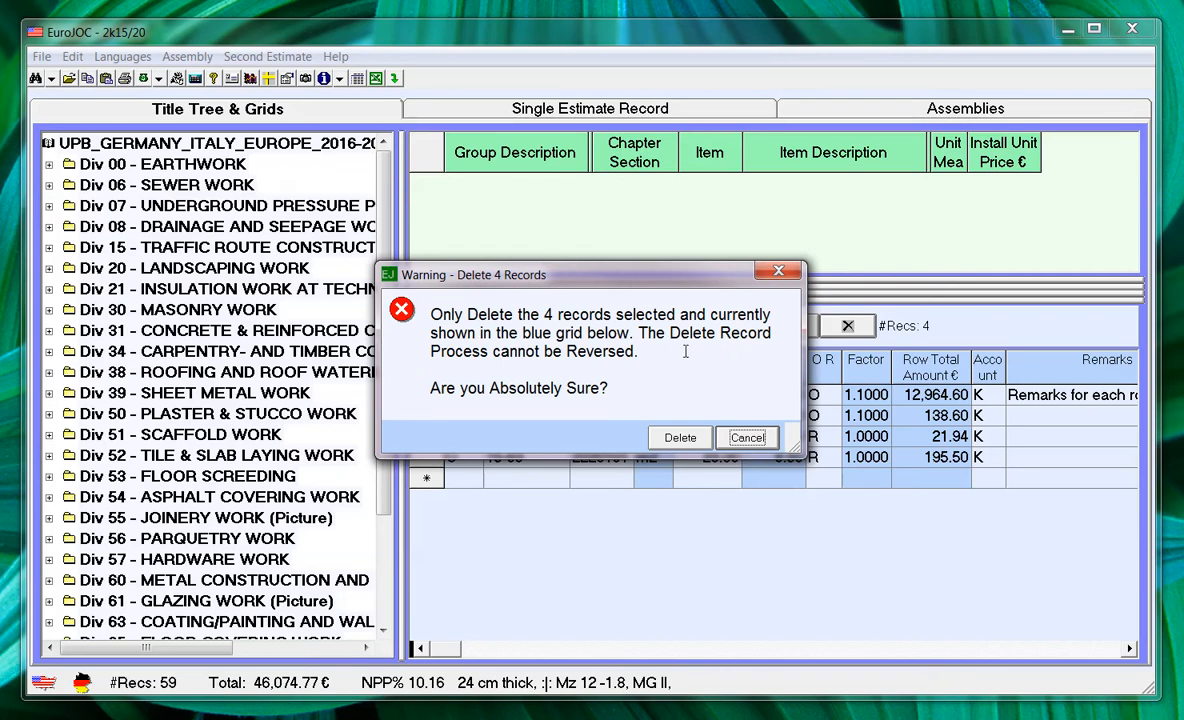
{"action": "left_click", "coordinate": [680, 438]}
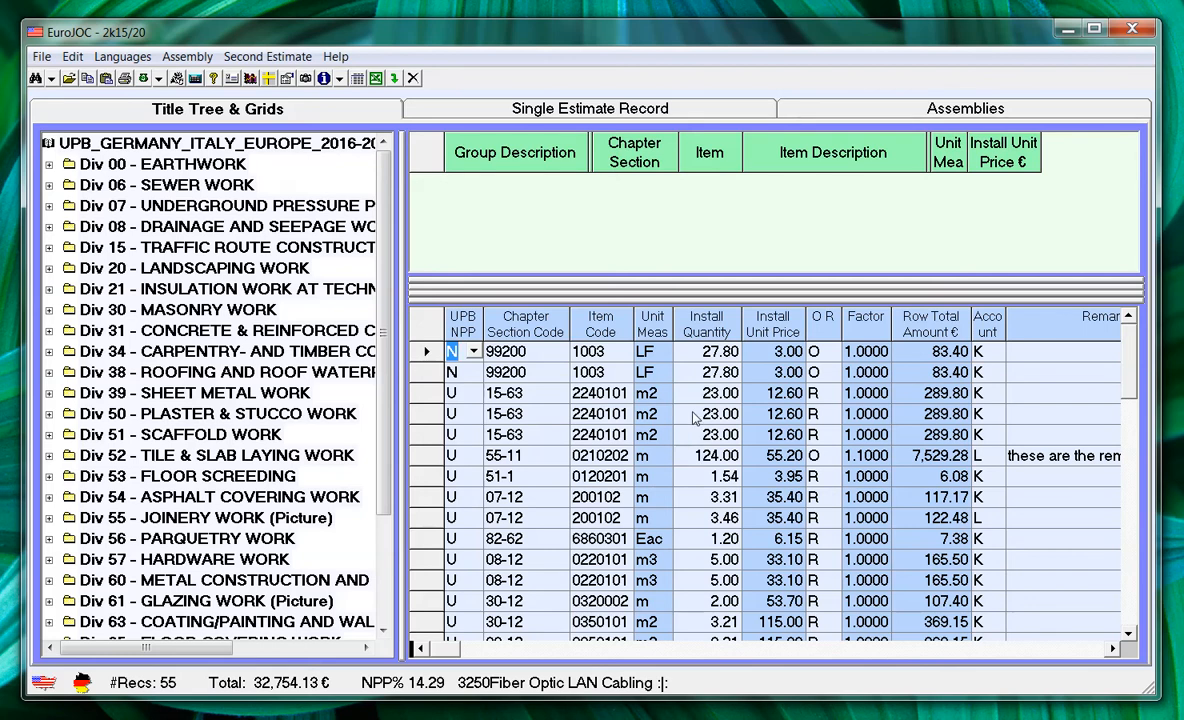
Step: Search the estimate's Unit Measure field for the exact value 'm', entered in single quotes, and permanently delete all records shown
{"action": "right_click", "coordinate": [688, 387]}
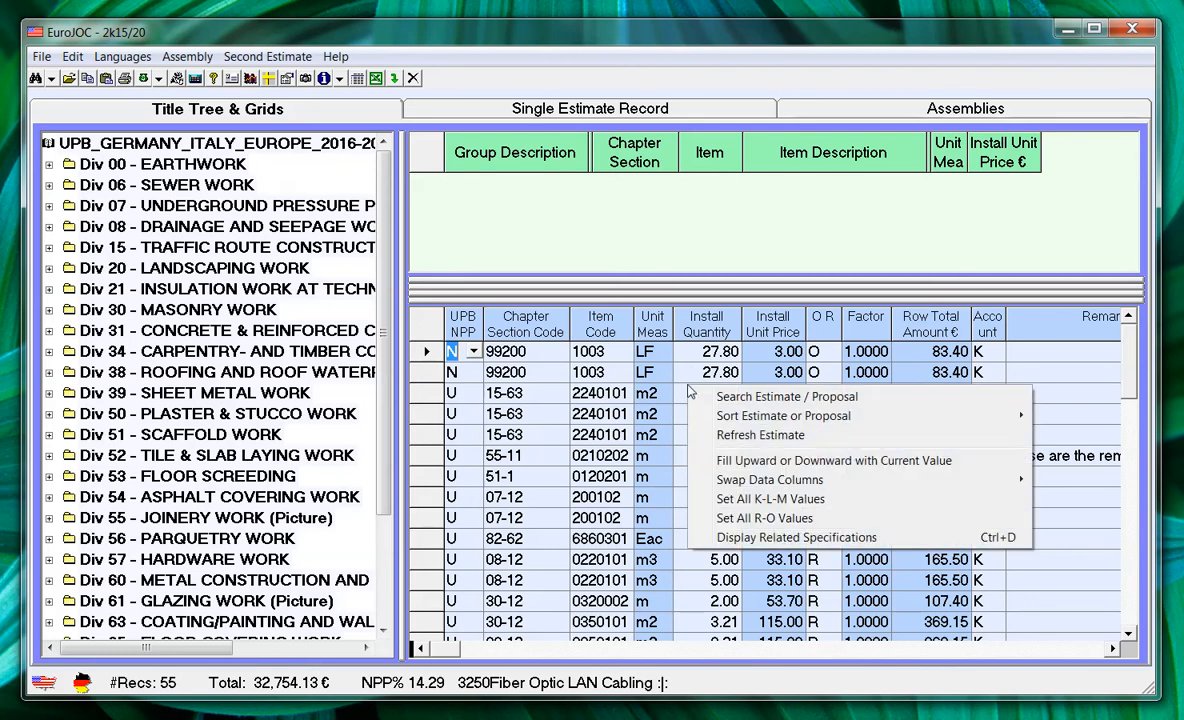
{"action": "left_click", "coordinate": [818, 400]}
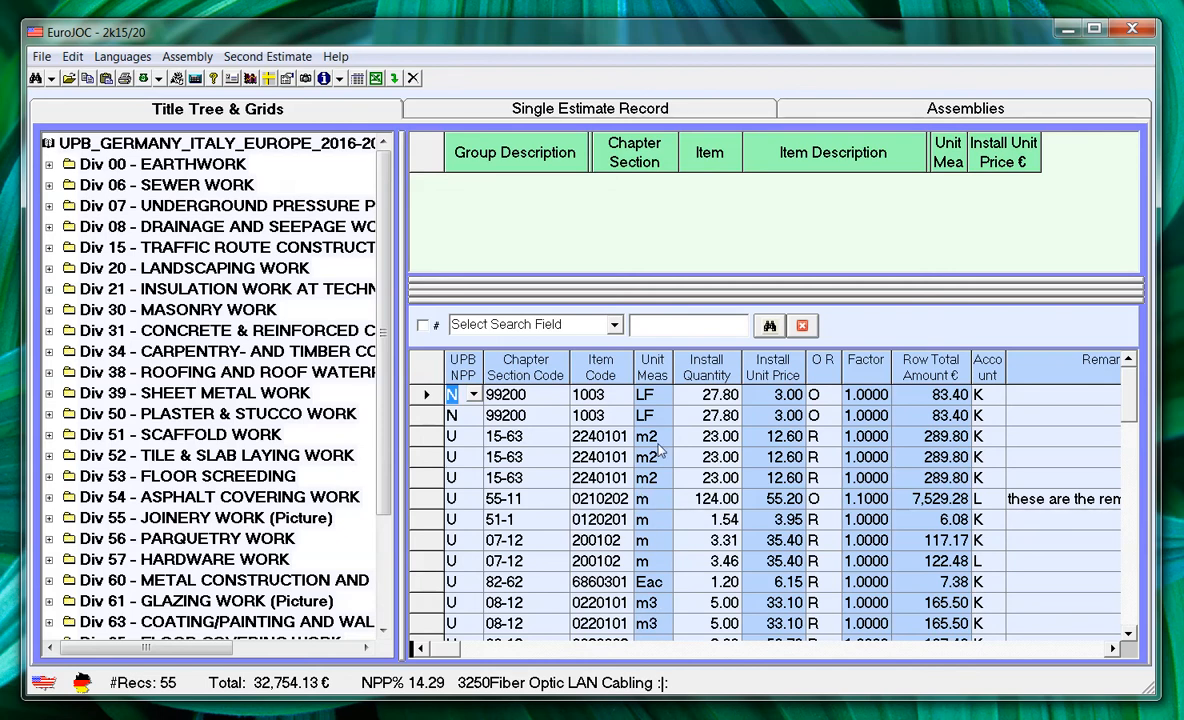
{"action": "left_click", "coordinate": [570, 322]}
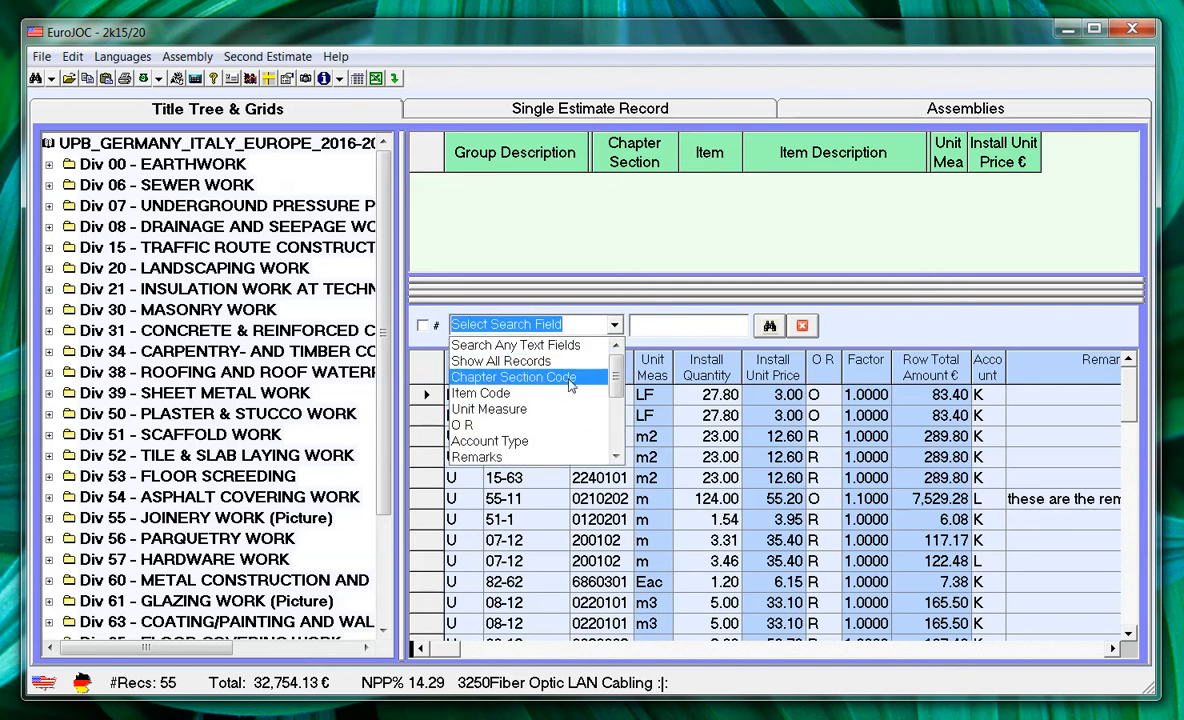
{"action": "left_click", "coordinate": [544, 411]}
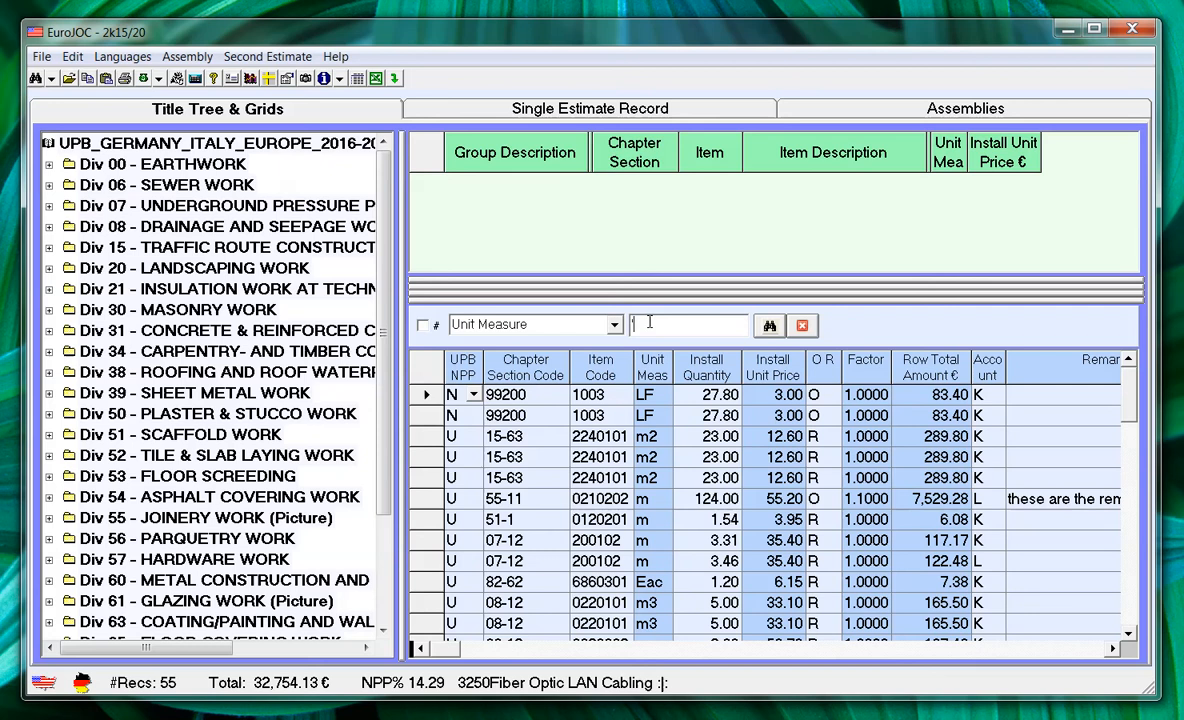
{"action": "type", "text": "'m"}
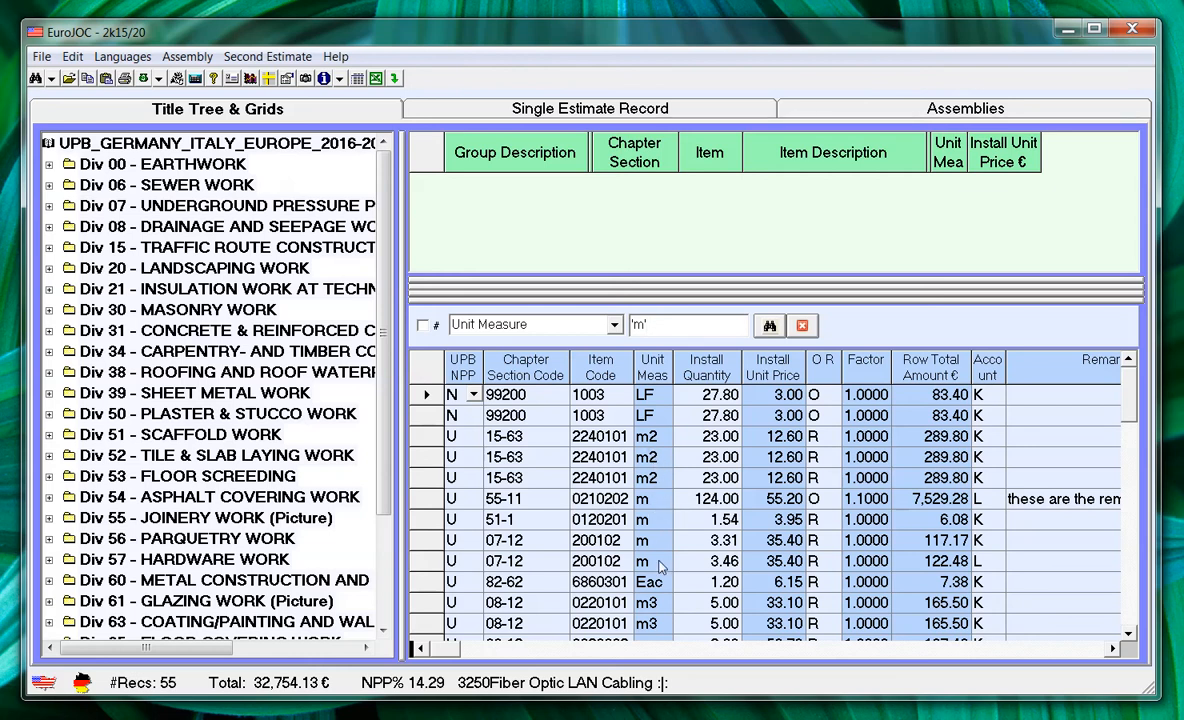
{"action": "left_click", "coordinate": [770, 327]}
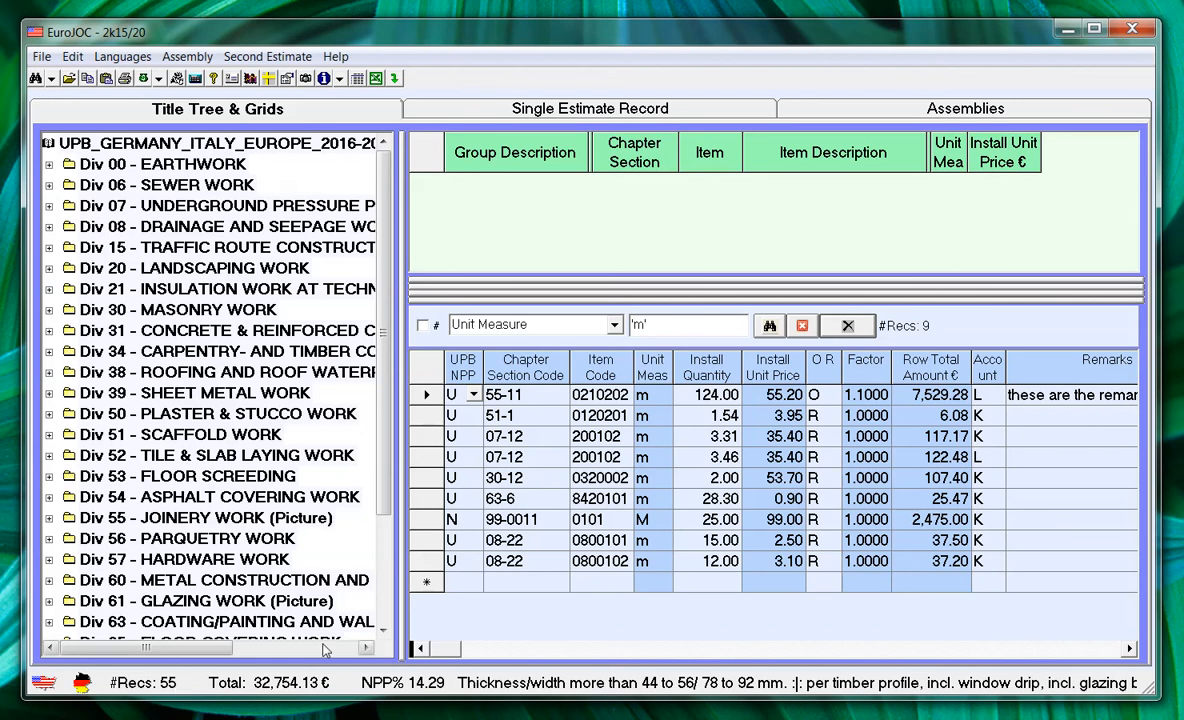
{"action": "left_click", "coordinate": [848, 327]}
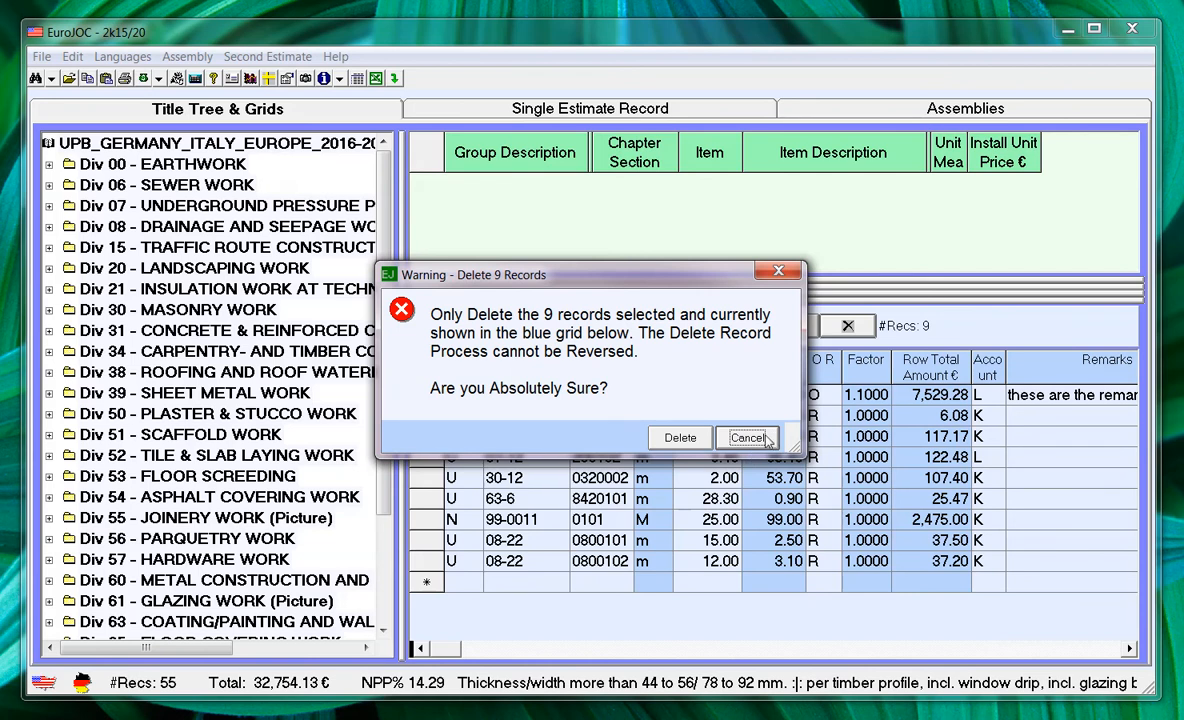
{"action": "left_click", "coordinate": [681, 438]}
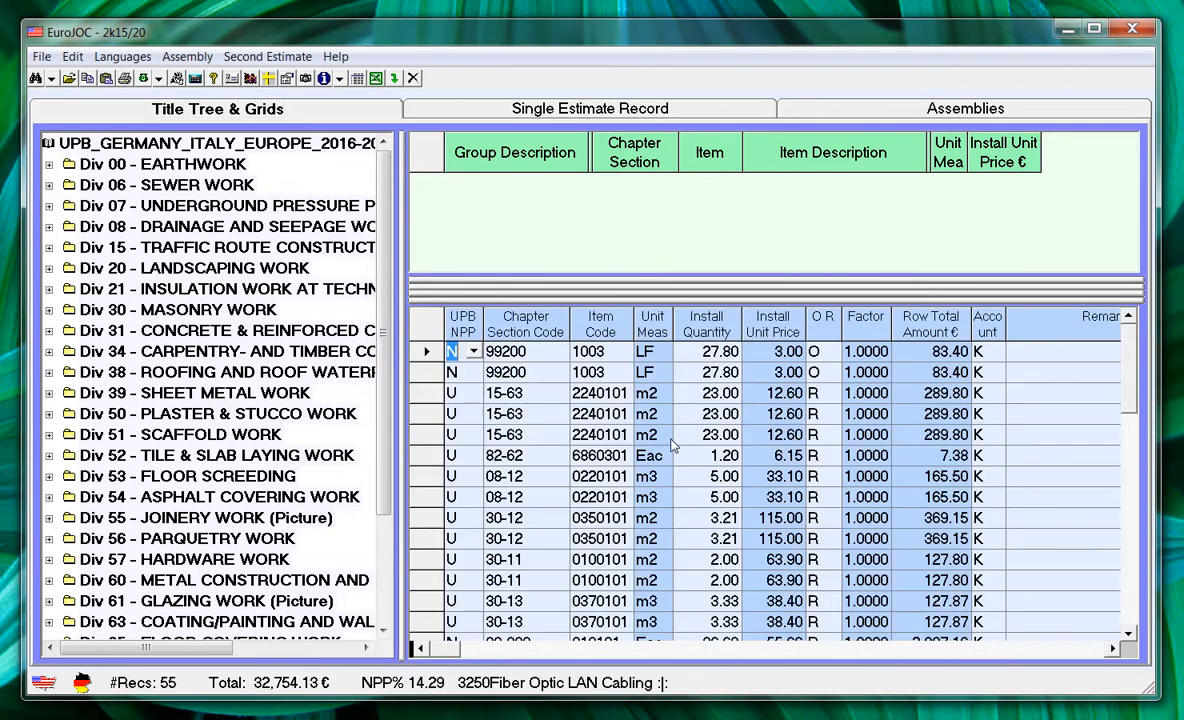